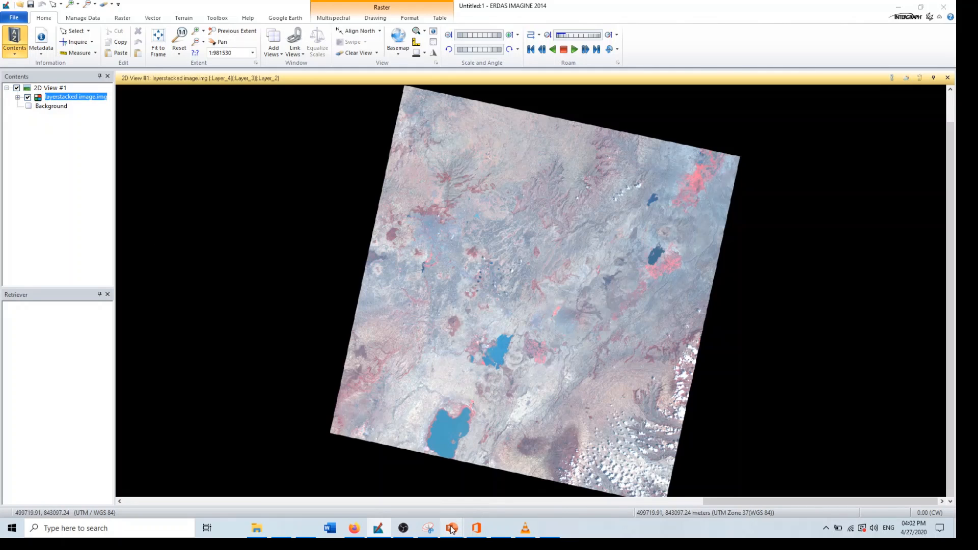
- Switch to PowerPoint to review the Landsat 8 band, wavelength and resolution table, and return to ERDAS IMAGINE
mouse_move(453, 527)
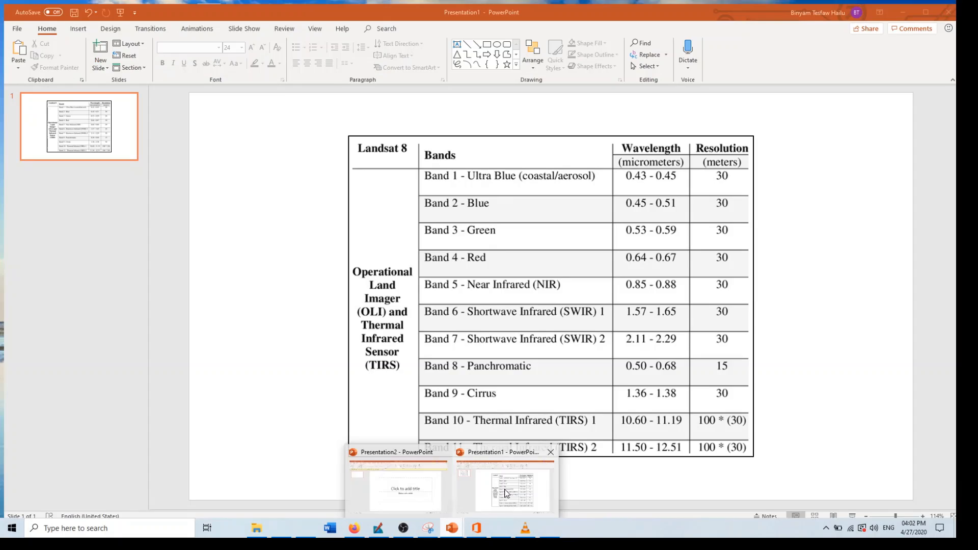
click(505, 493)
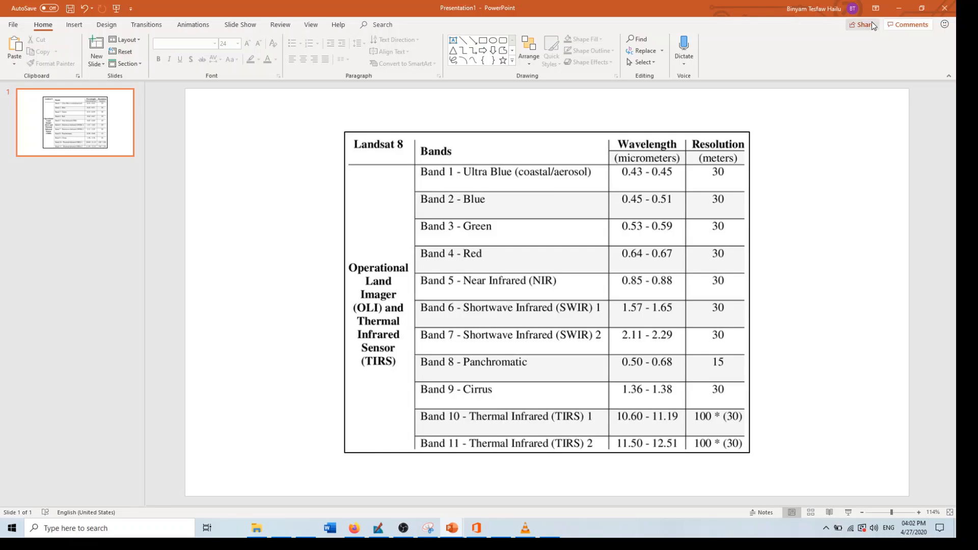
click(895, 6)
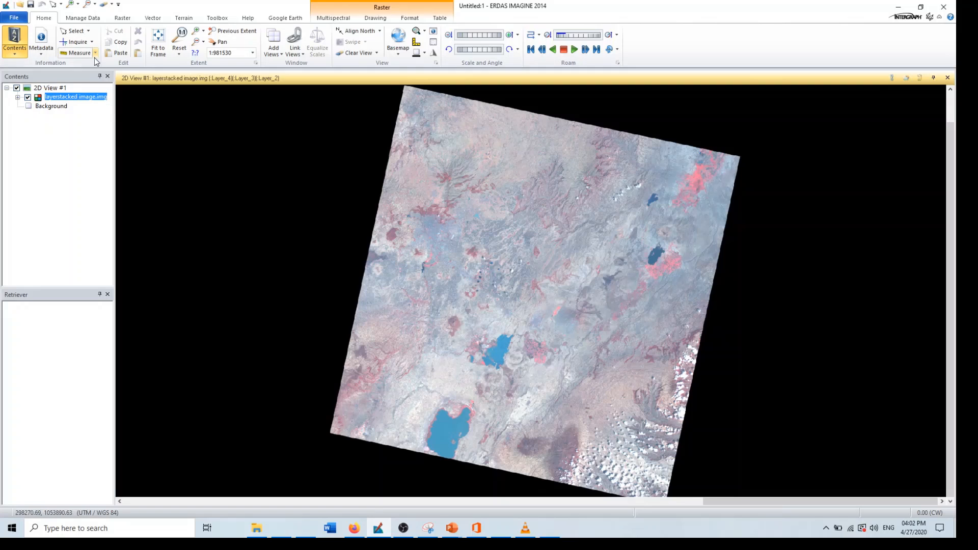
- Start an HPF Resolution Merge with LC08_L1TP_168054_20180214_20180222_01_T1_B8.TIF as the high resolution input file
click(124, 19)
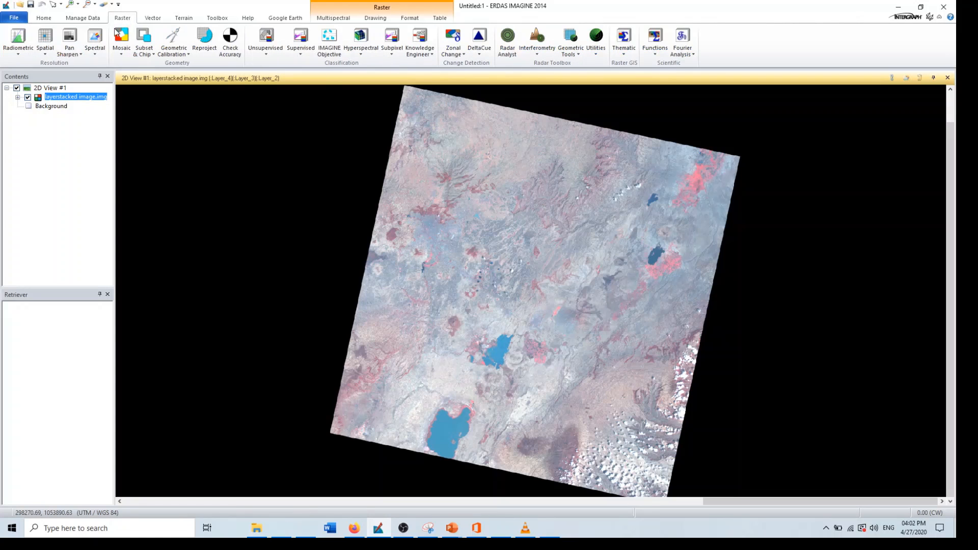
click(78, 50)
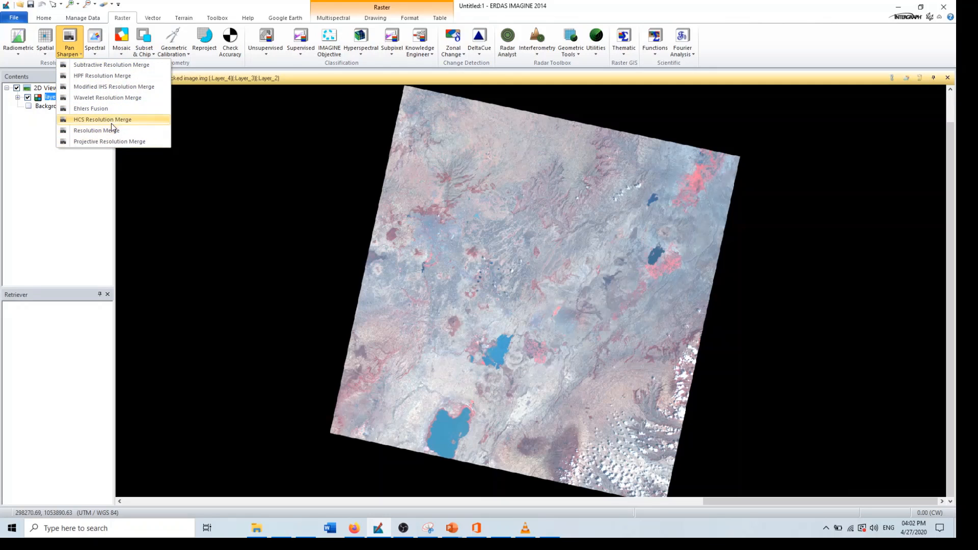
click(111, 77)
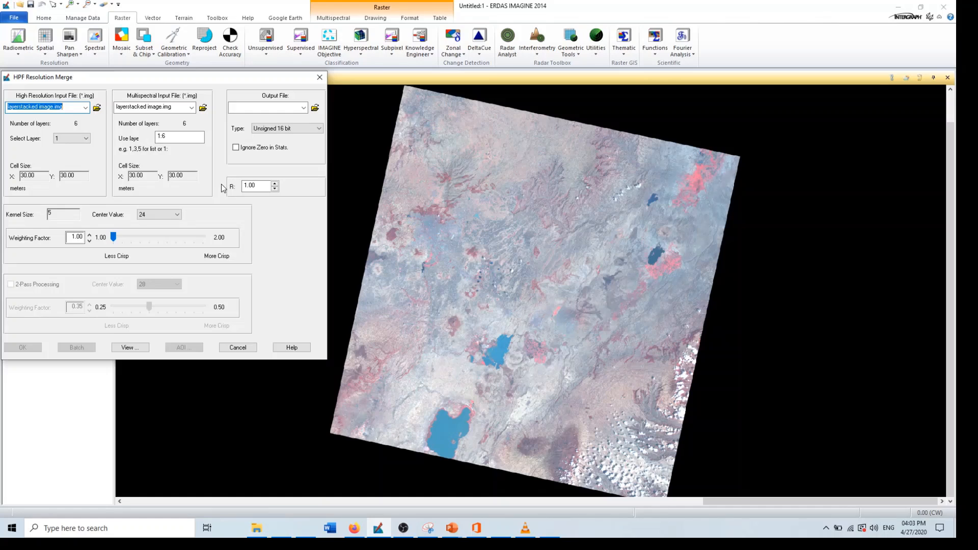
click(97, 108)
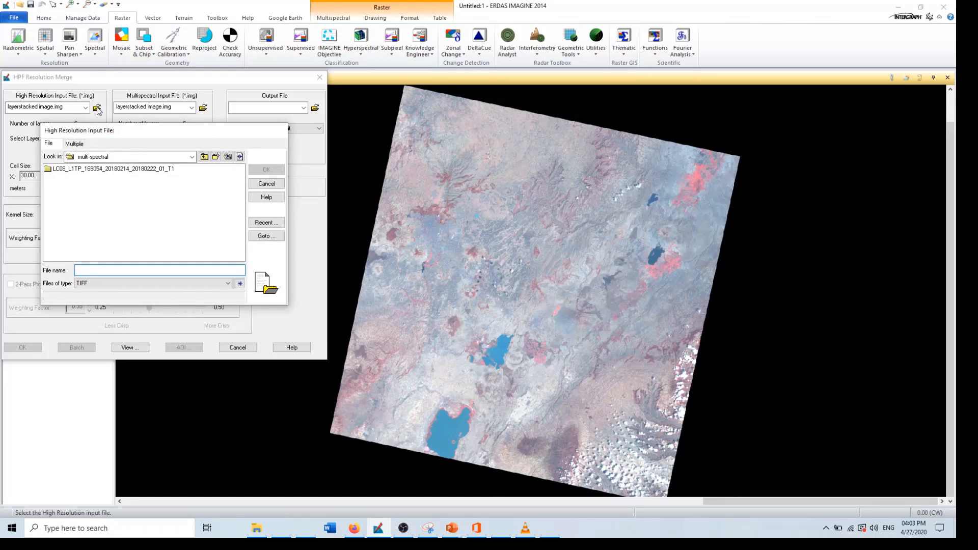
double_click(110, 169)
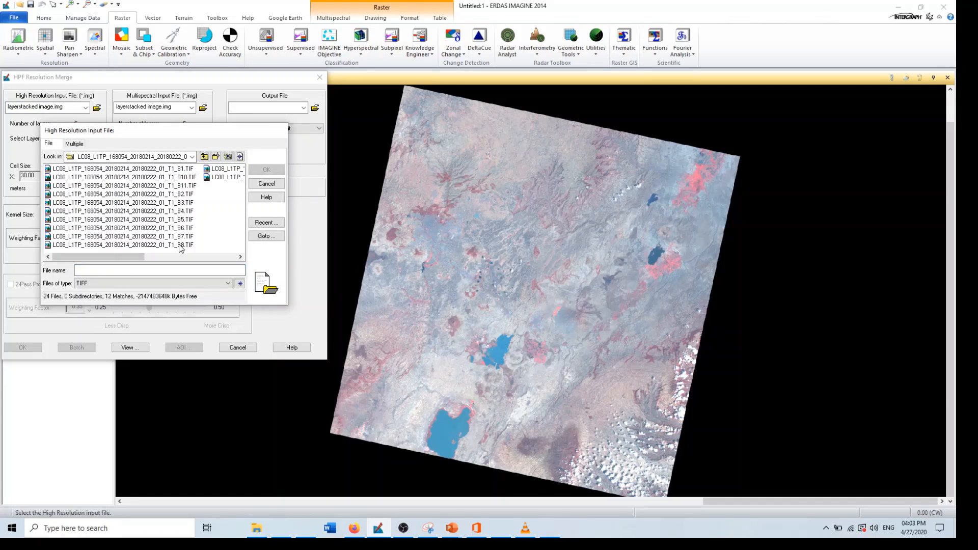
click(177, 244)
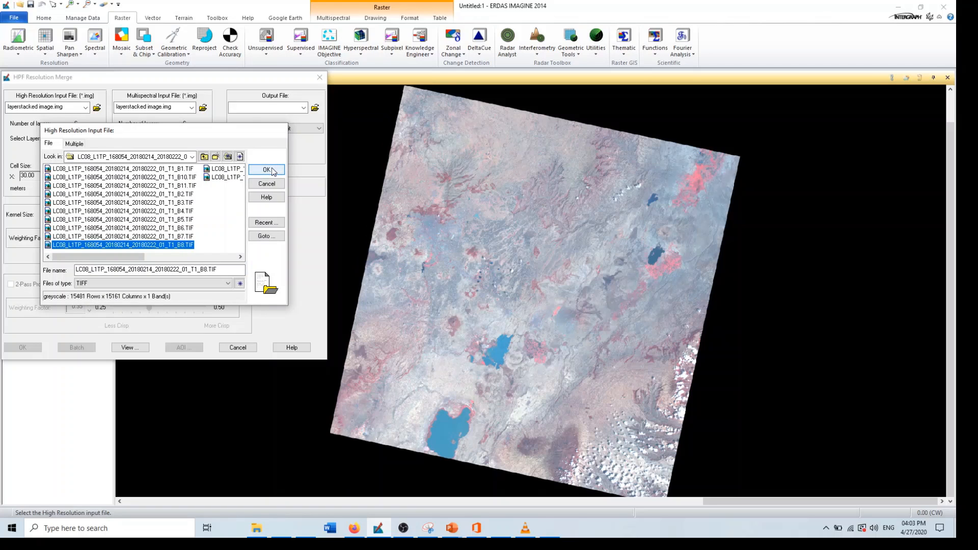
click(266, 170)
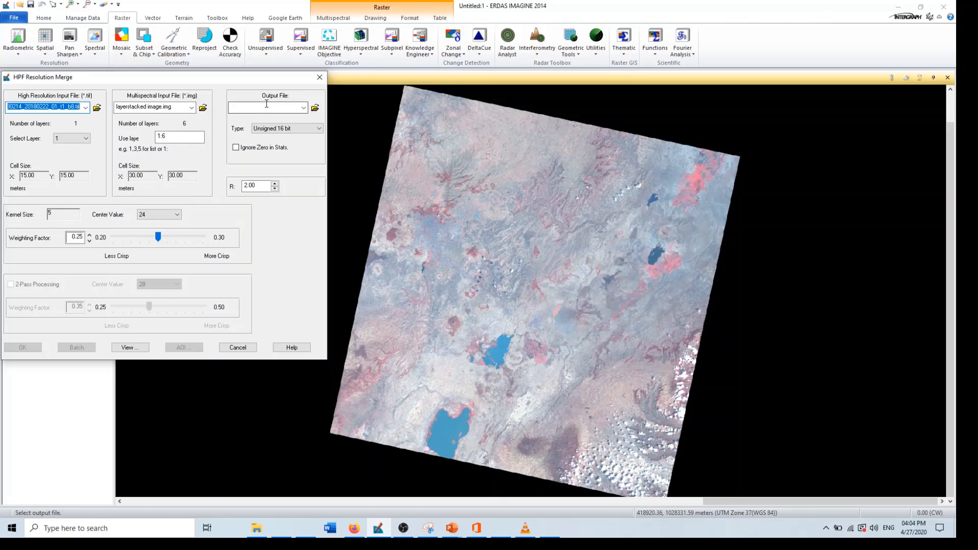
- Browse to the DIP Practical folder on Working Volume (E:) as the merge's output location
click(314, 107)
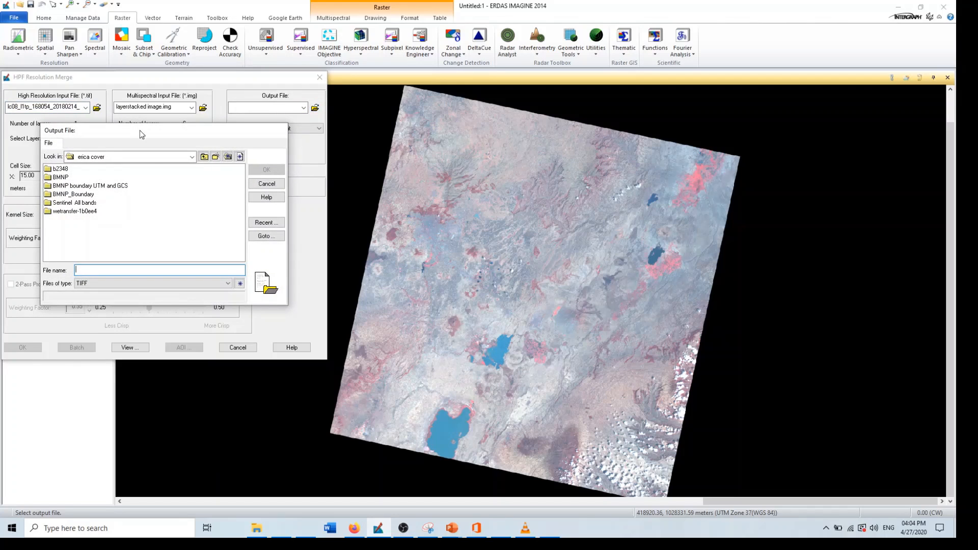
click(154, 158)
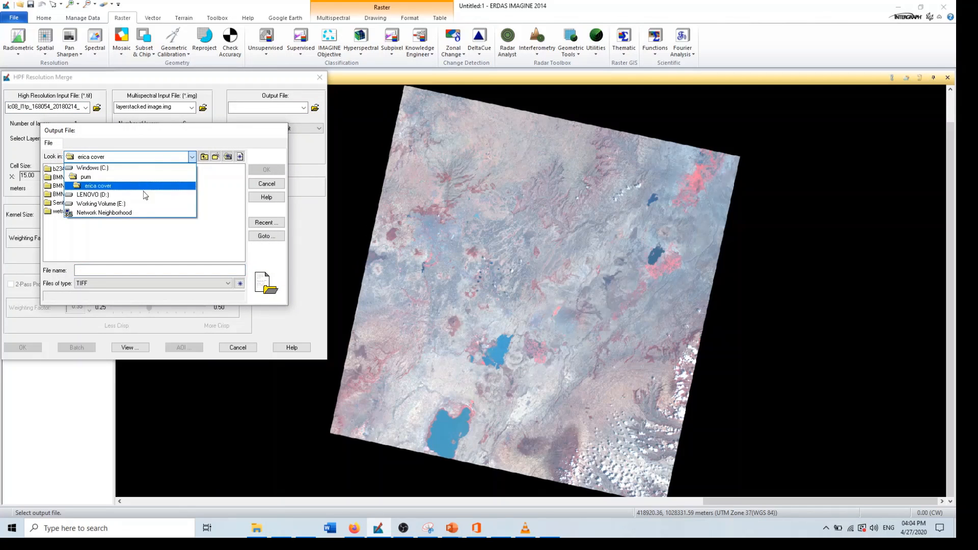
click(144, 204)
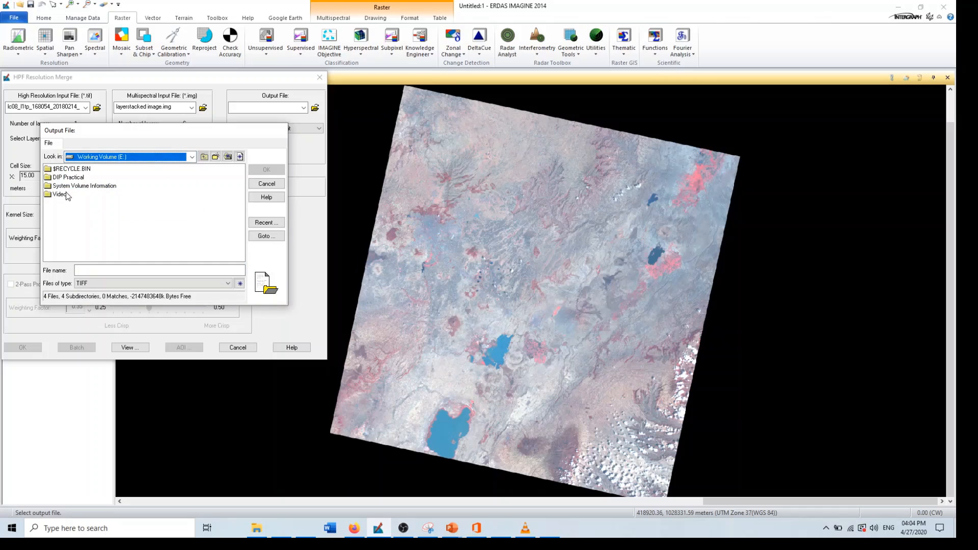
double_click(68, 178)
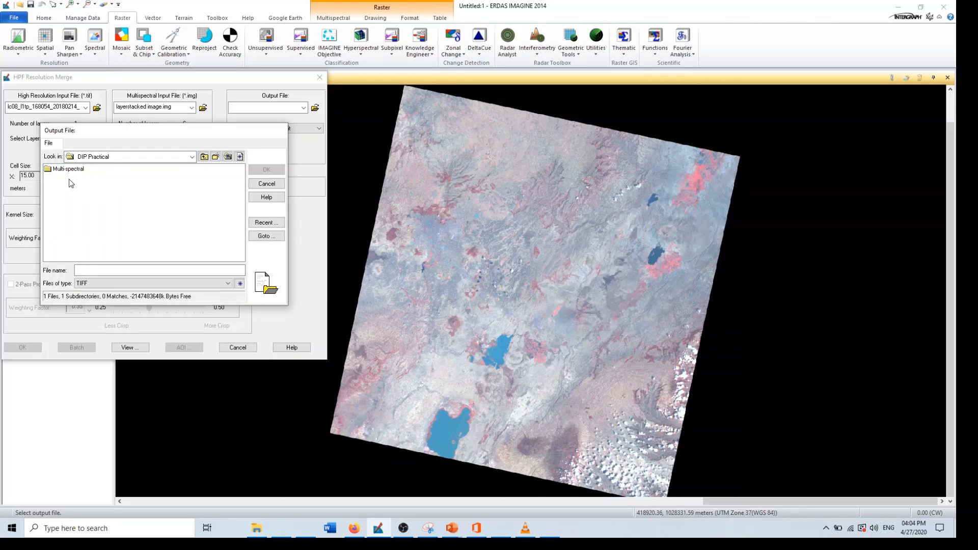
click(79, 172)
- Name the output file PansharpenImage in IMAGINE Image (*.img) format, and run the merge to completion
click(100, 269)
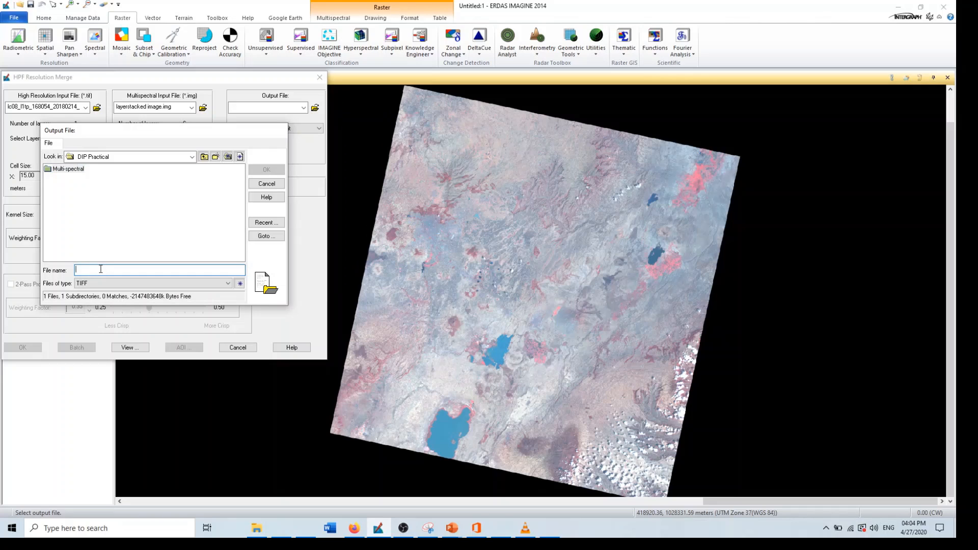
text(Pansharpen)
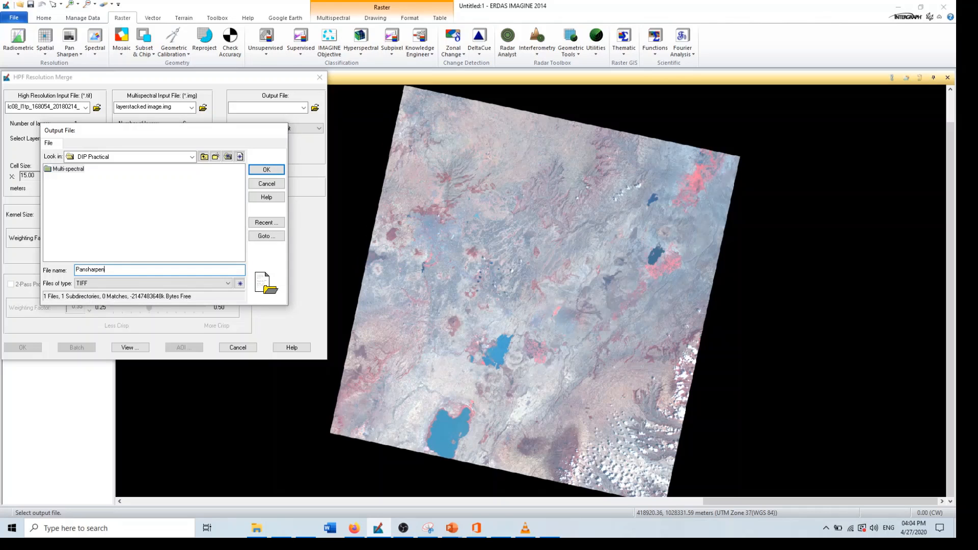
text(Image)
click(102, 284)
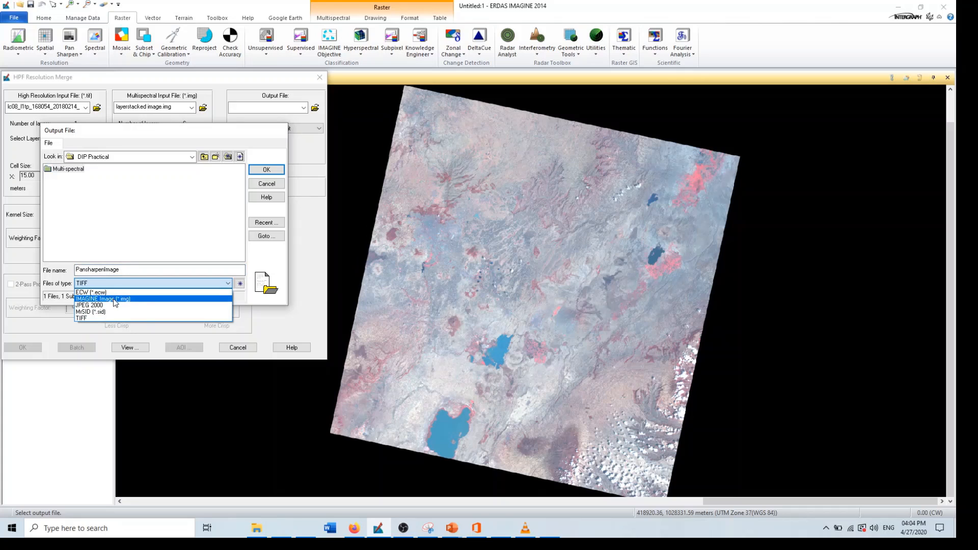
click(115, 300)
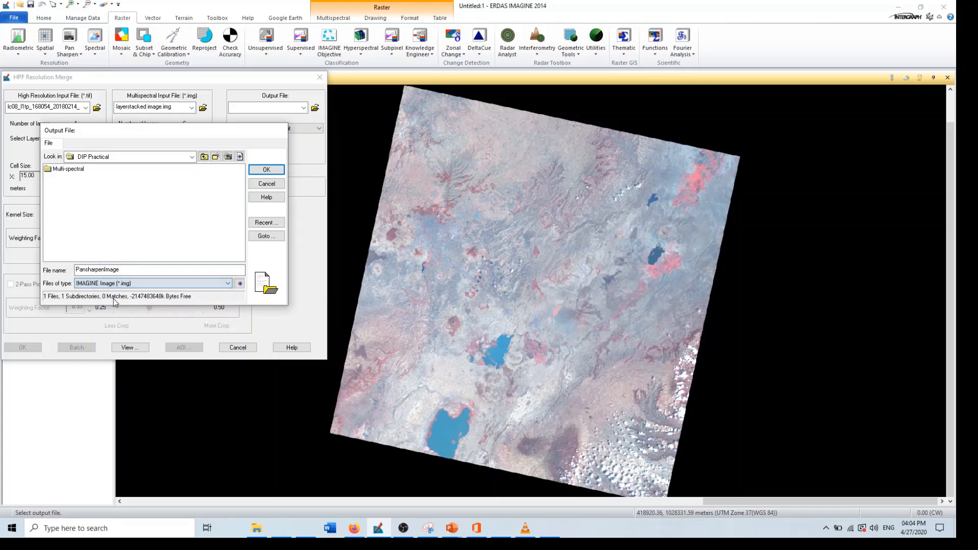
click(265, 169)
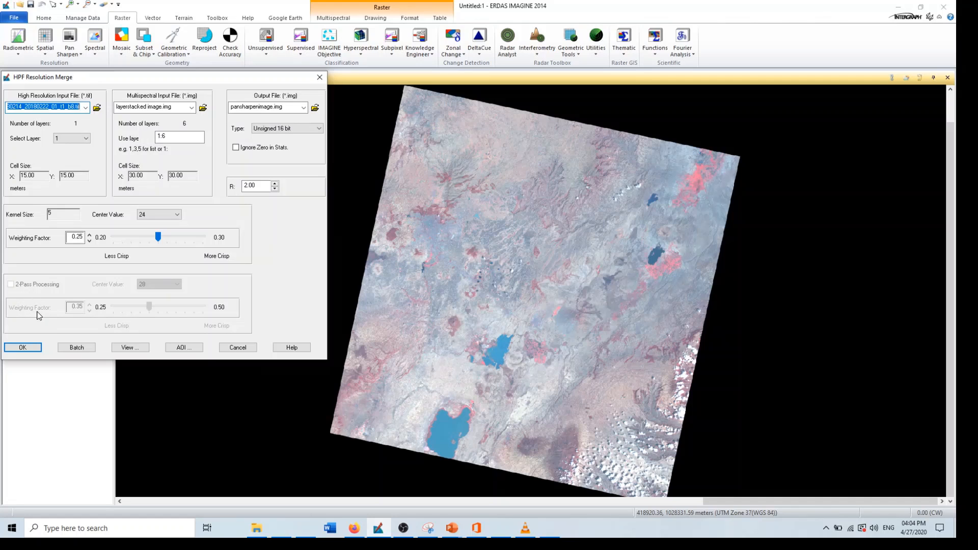
click(31, 351)
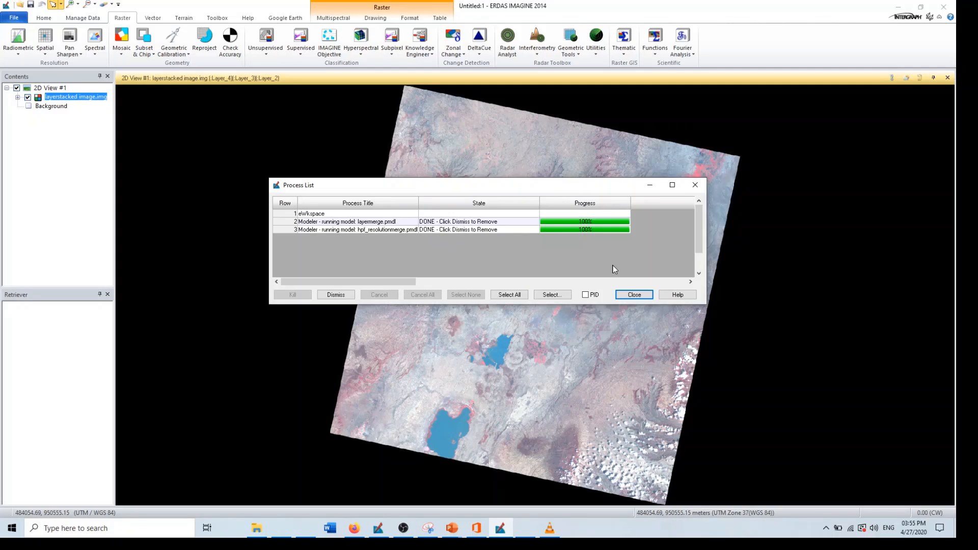
click(634, 294)
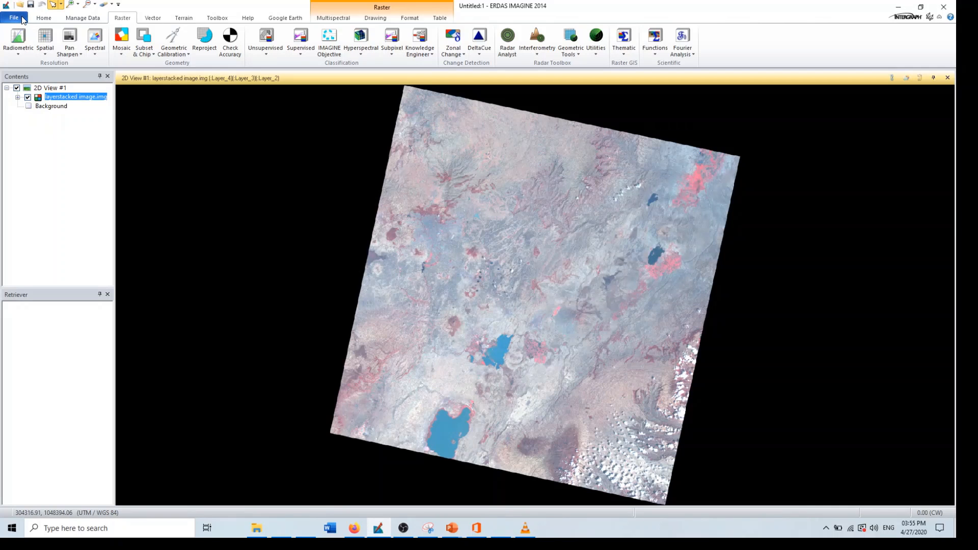
- Create a second 2D view and fit the layerstacked image to the frame of 2D View #1
click(22, 19)
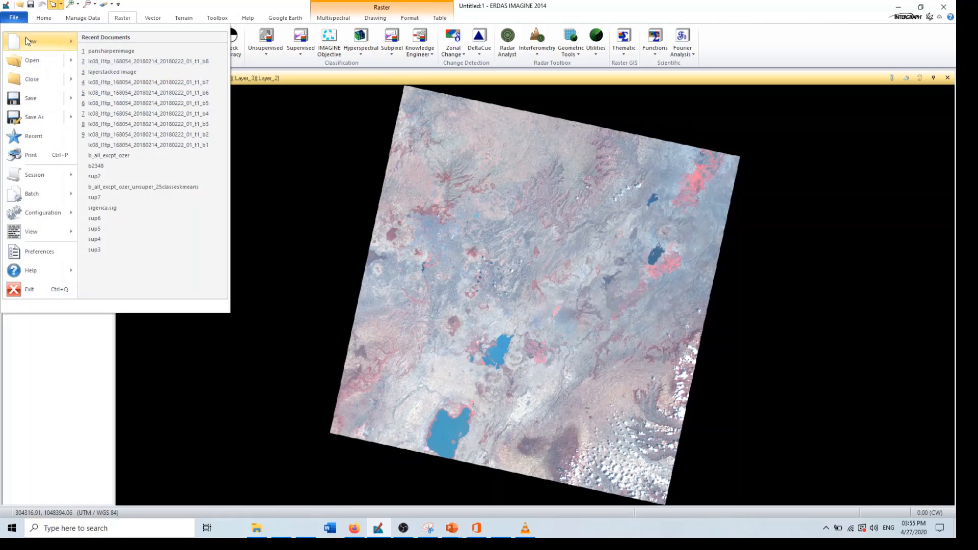
mouse_move(37, 45)
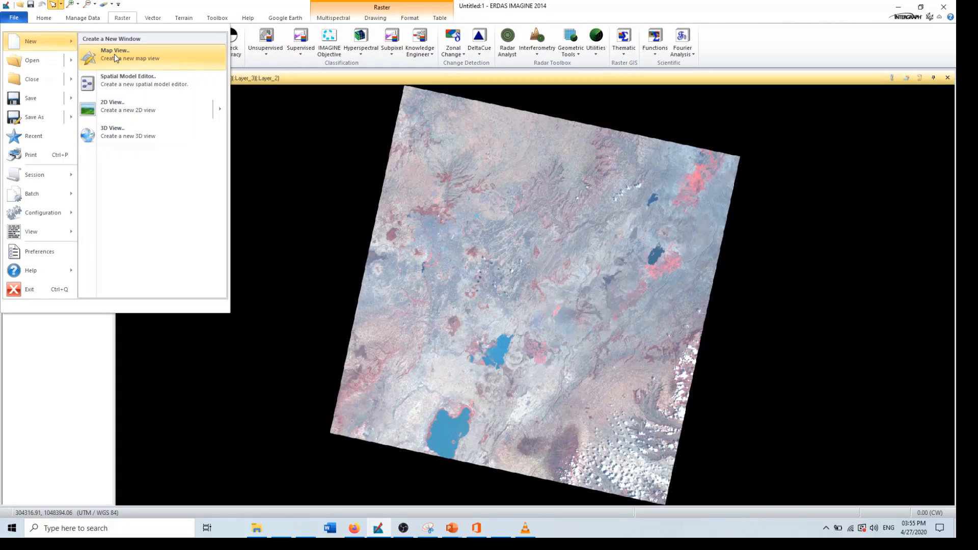
click(134, 109)
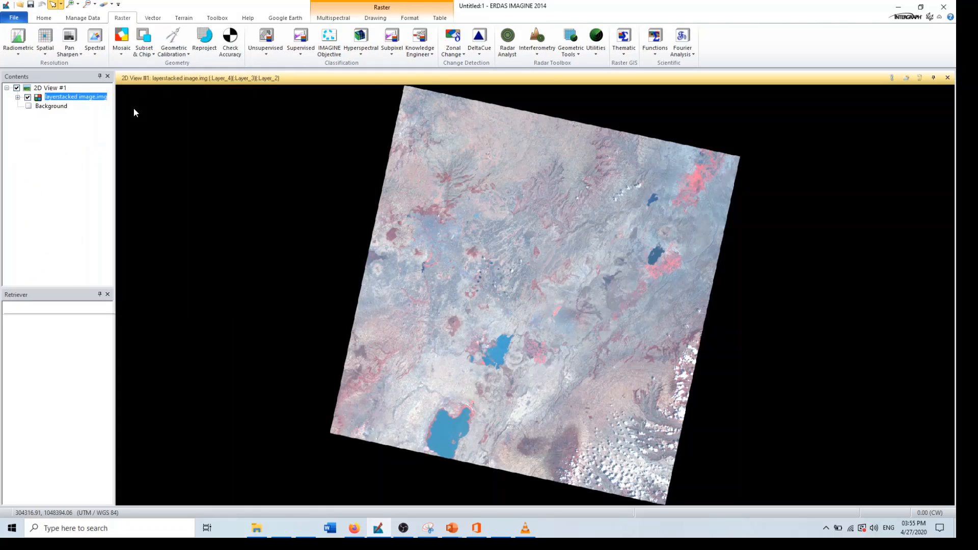
right_click(330, 241)
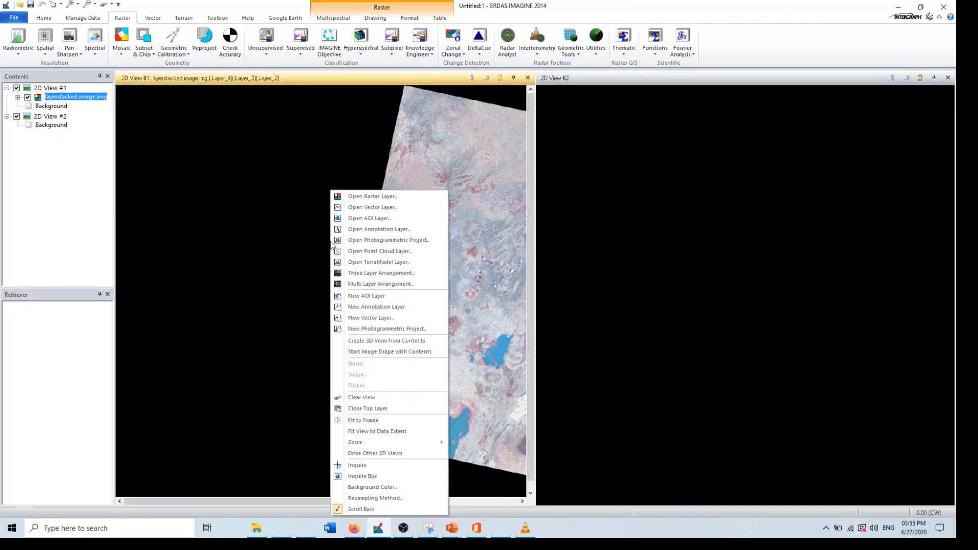
click(387, 422)
- Begin opening a raster layer in 2D View #2 from the DIP Practical\Multi-spectral folder on Working Volume (E:)
click(610, 162)
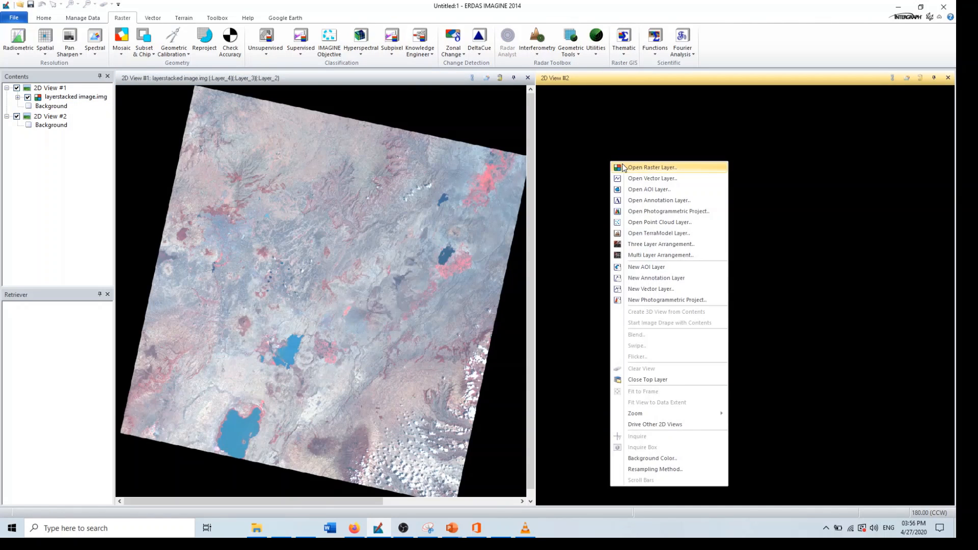
click(625, 167)
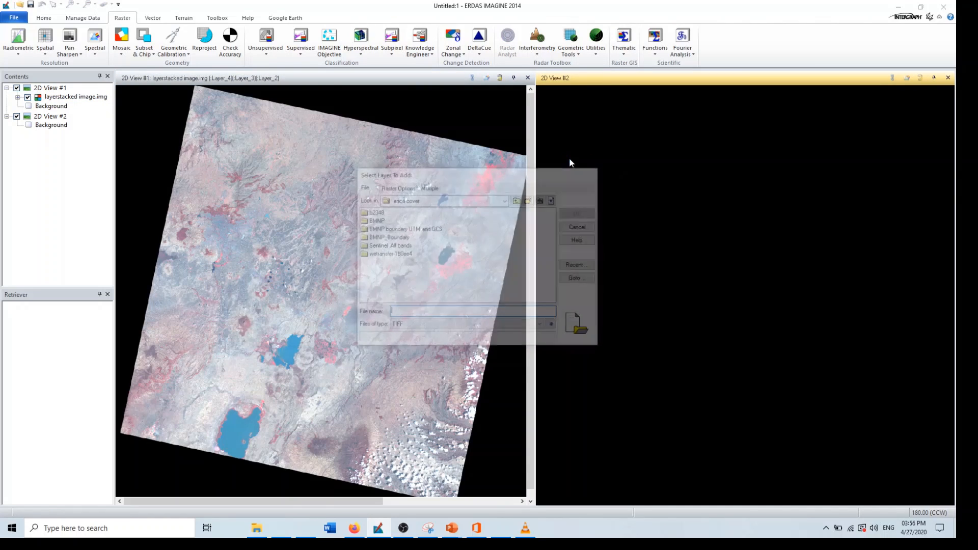
click(434, 200)
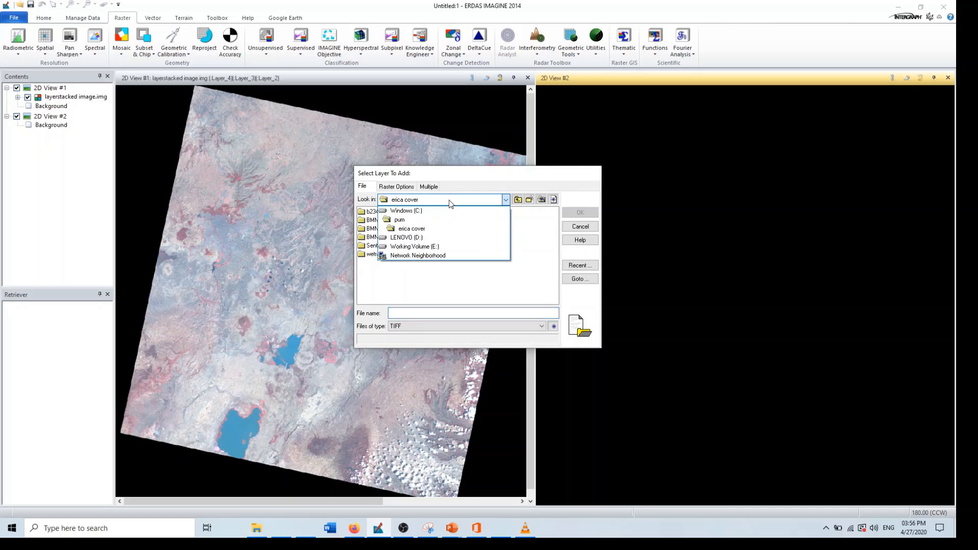
click(436, 247)
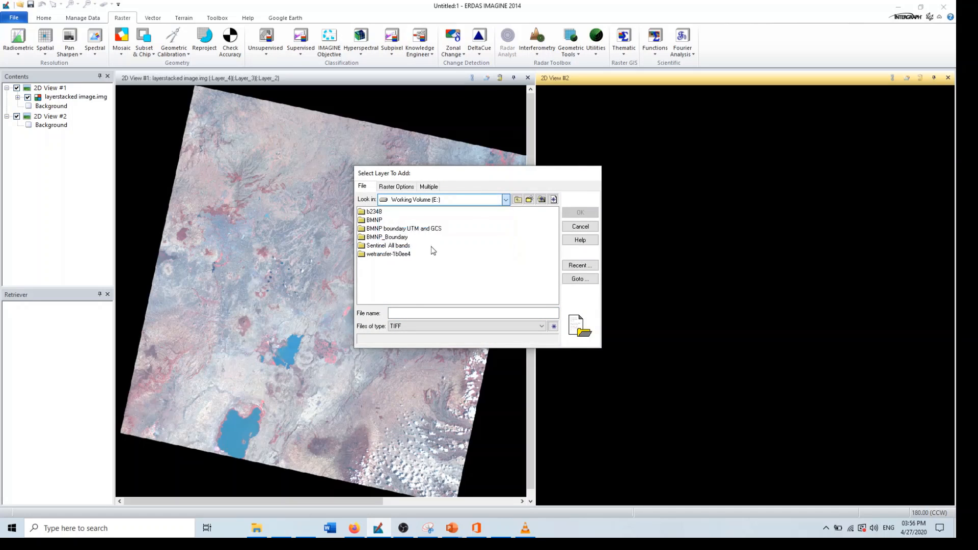
double_click(390, 221)
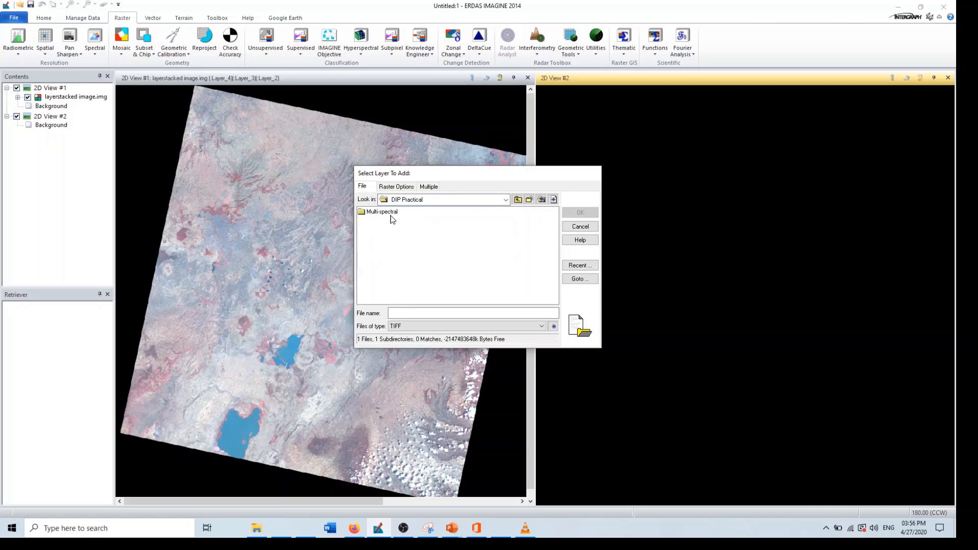
double_click(391, 212)
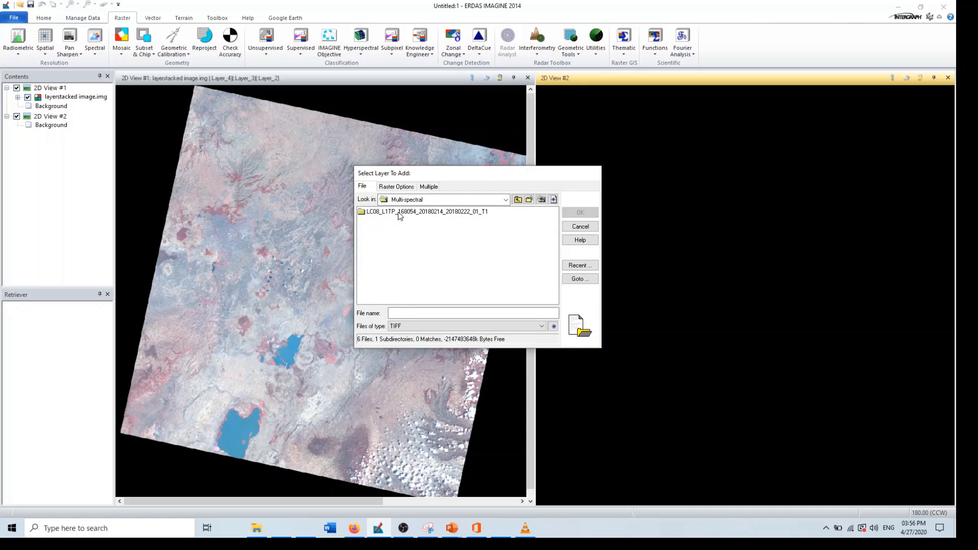
- Filter the files to IMAGINE Image (*.img), load pansharpenimage.img into 2D View #2, and fit it to the frame
click(467, 327)
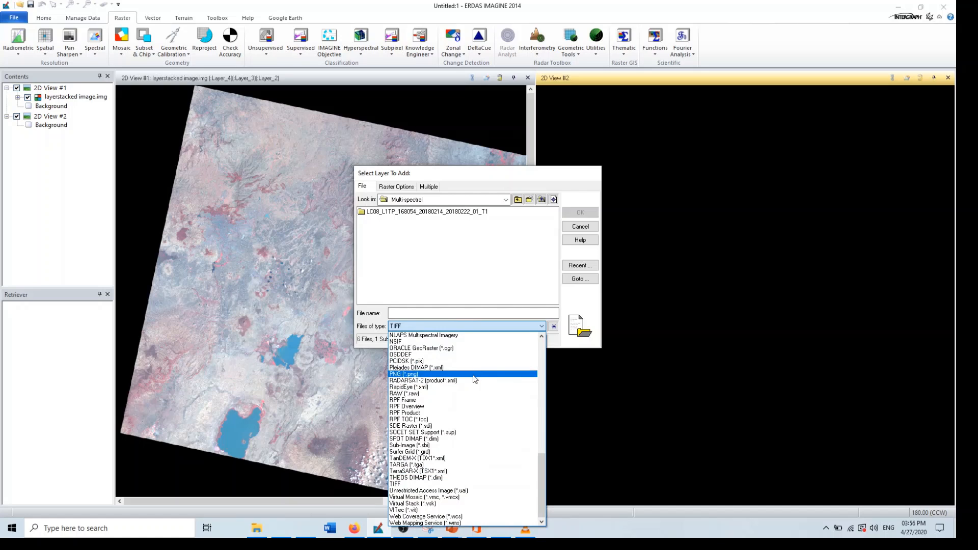
key(e)
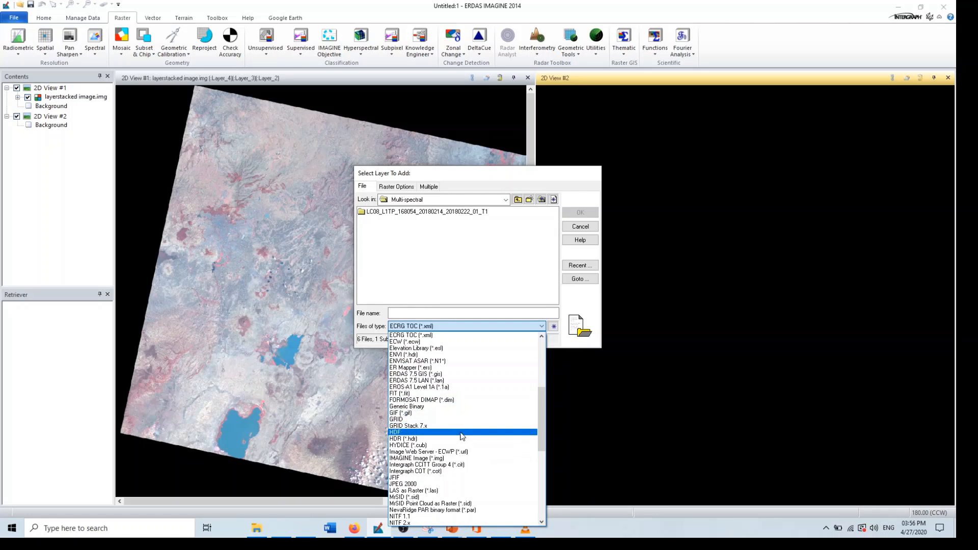
click(463, 458)
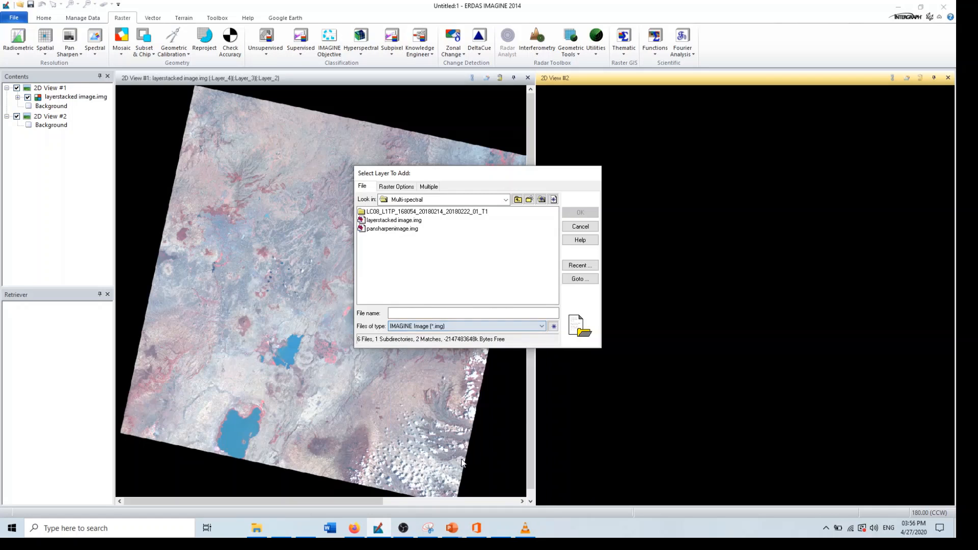
click(396, 227)
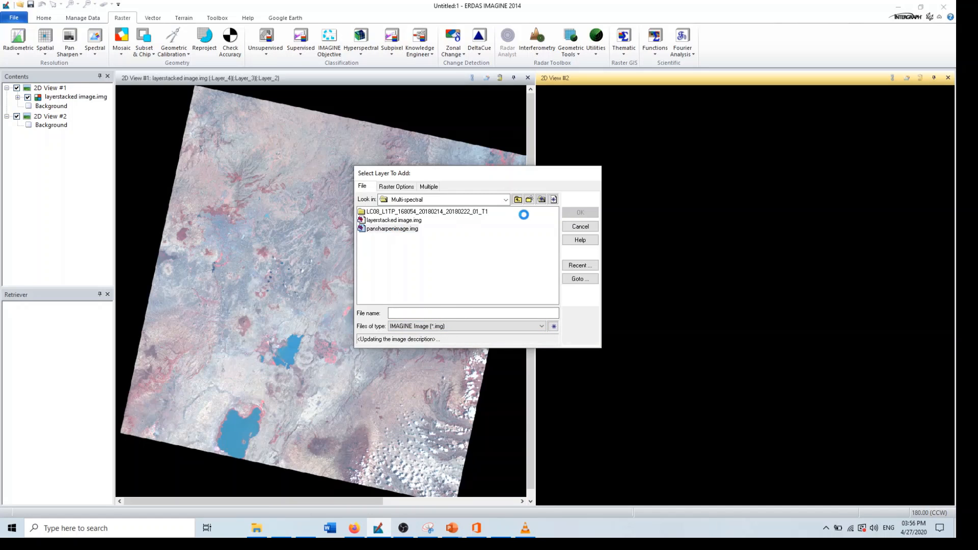
click(580, 214)
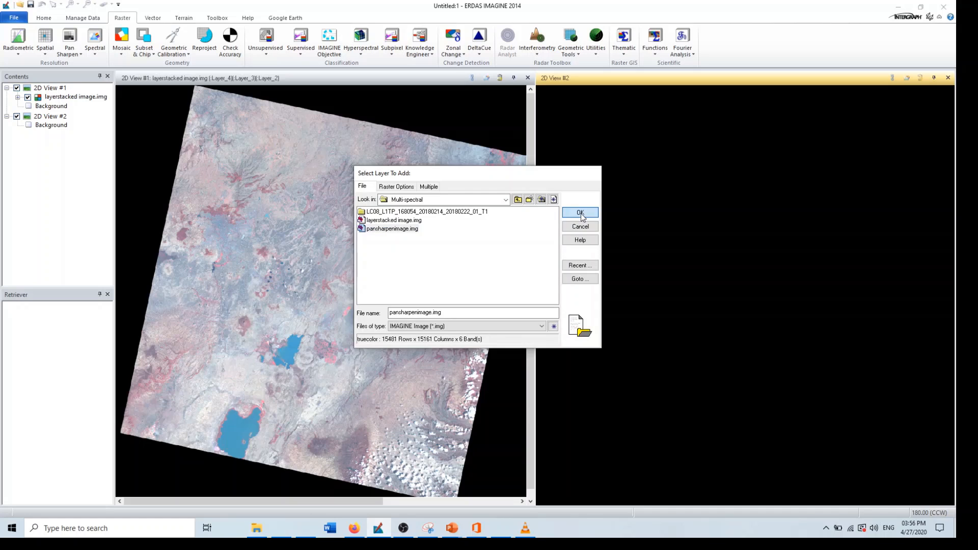
right_click(735, 272)
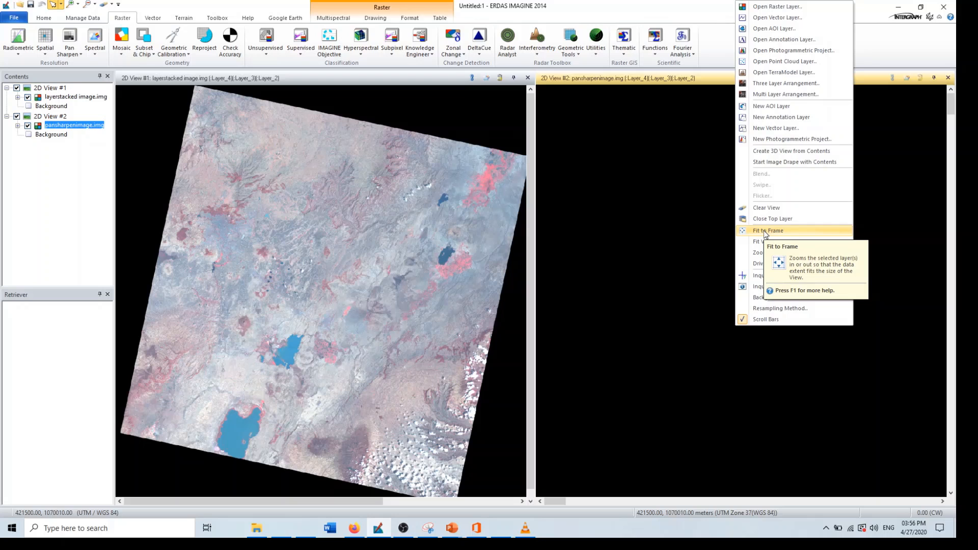
click(764, 232)
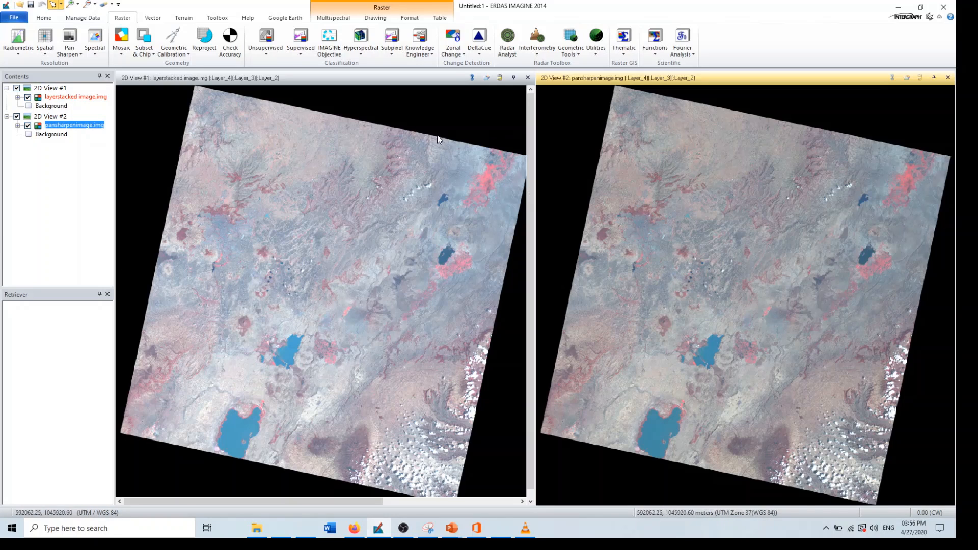
- Zoom into a small area of the pan-sharpened image in 2D View #2 and pan across it to examine the terrain detail around the volcanic craters
click(70, 4)
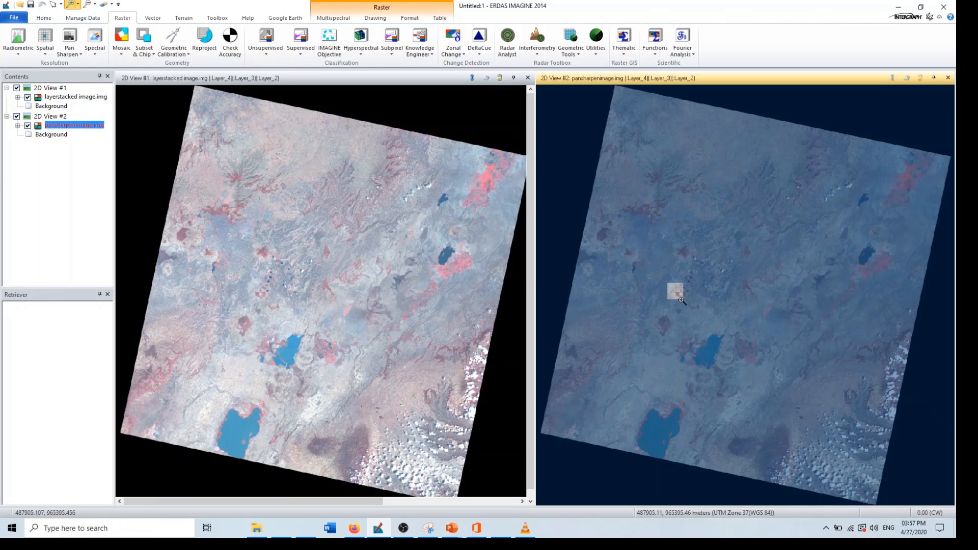
drag(670, 283, 694, 306)
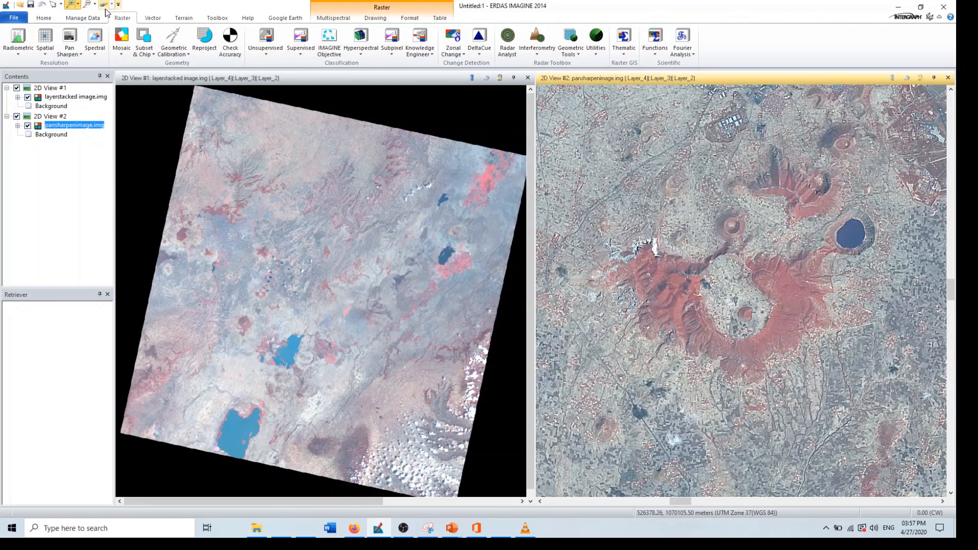
click(44, 17)
click(220, 41)
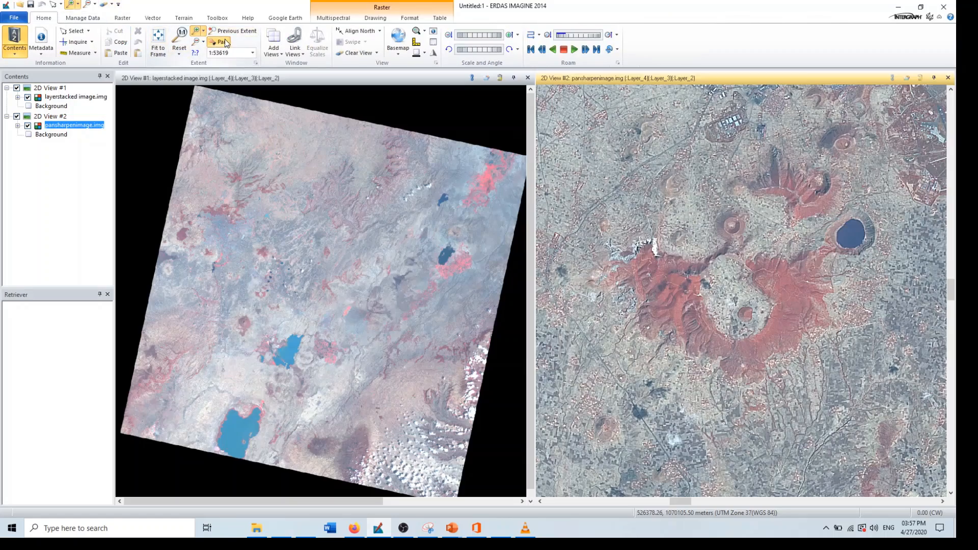
drag(920, 246, 668, 409)
drag(606, 333, 772, 4)
drag(668, 267, 906, 214)
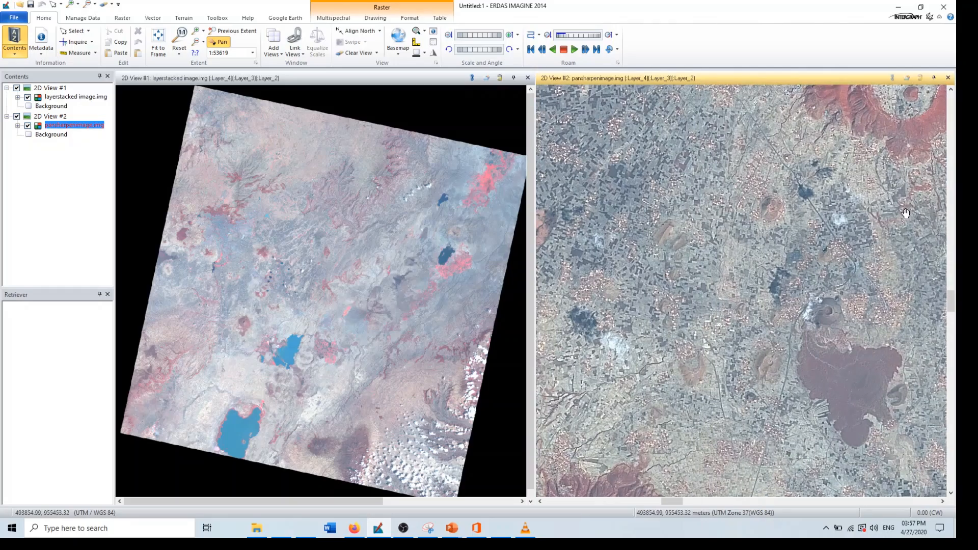
drag(840, 256, 781, 263)
drag(808, 409, 770, 105)
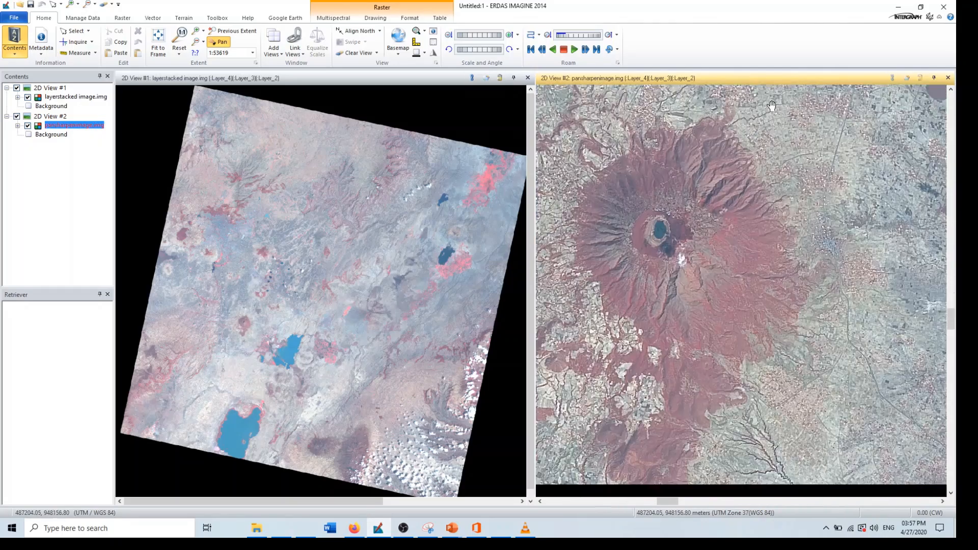
drag(687, 199, 760, 222)
drag(713, 251, 739, 253)
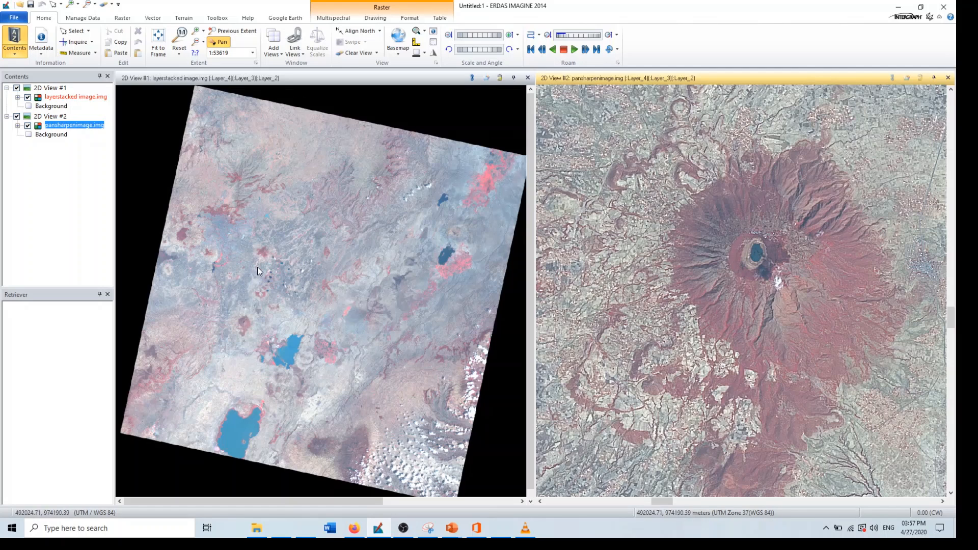
- Link 2D View #1 with 2D View #2 and equalize their scales
click(295, 40)
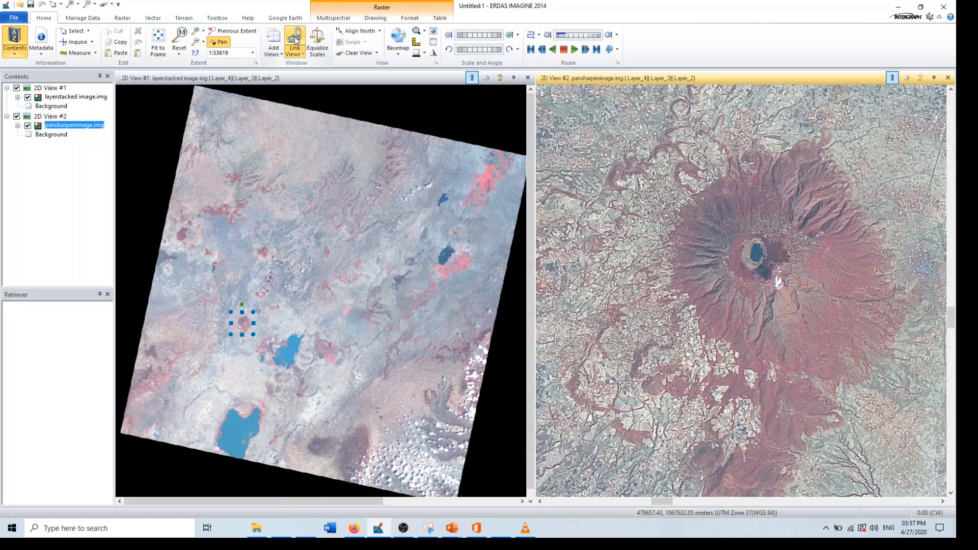
click(316, 40)
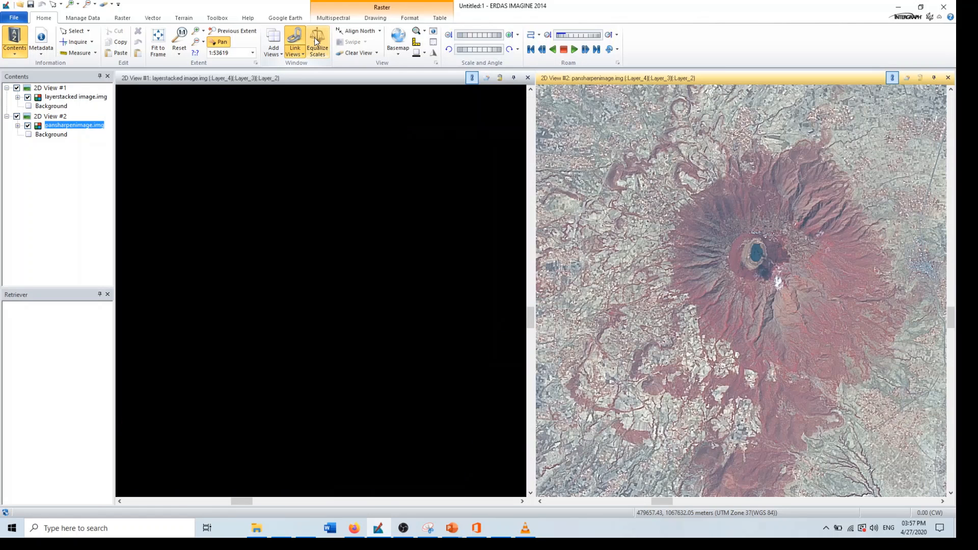